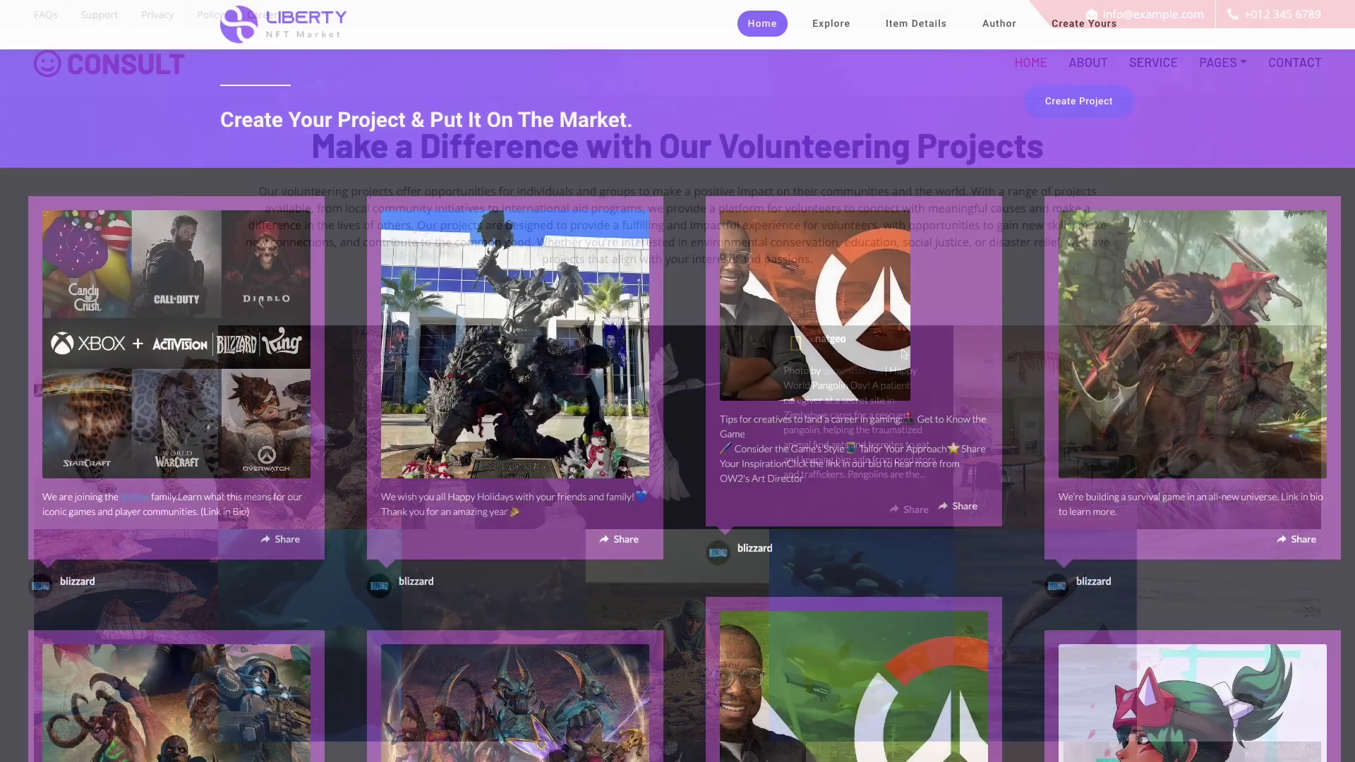
{"action": "scroll", "coordinate": [1035, 243], "scroll_direction": "down", "scroll_amount": 3}
{"action": "scroll", "coordinate": [1035, 244], "scroll_direction": "down", "scroll_amount": 3}
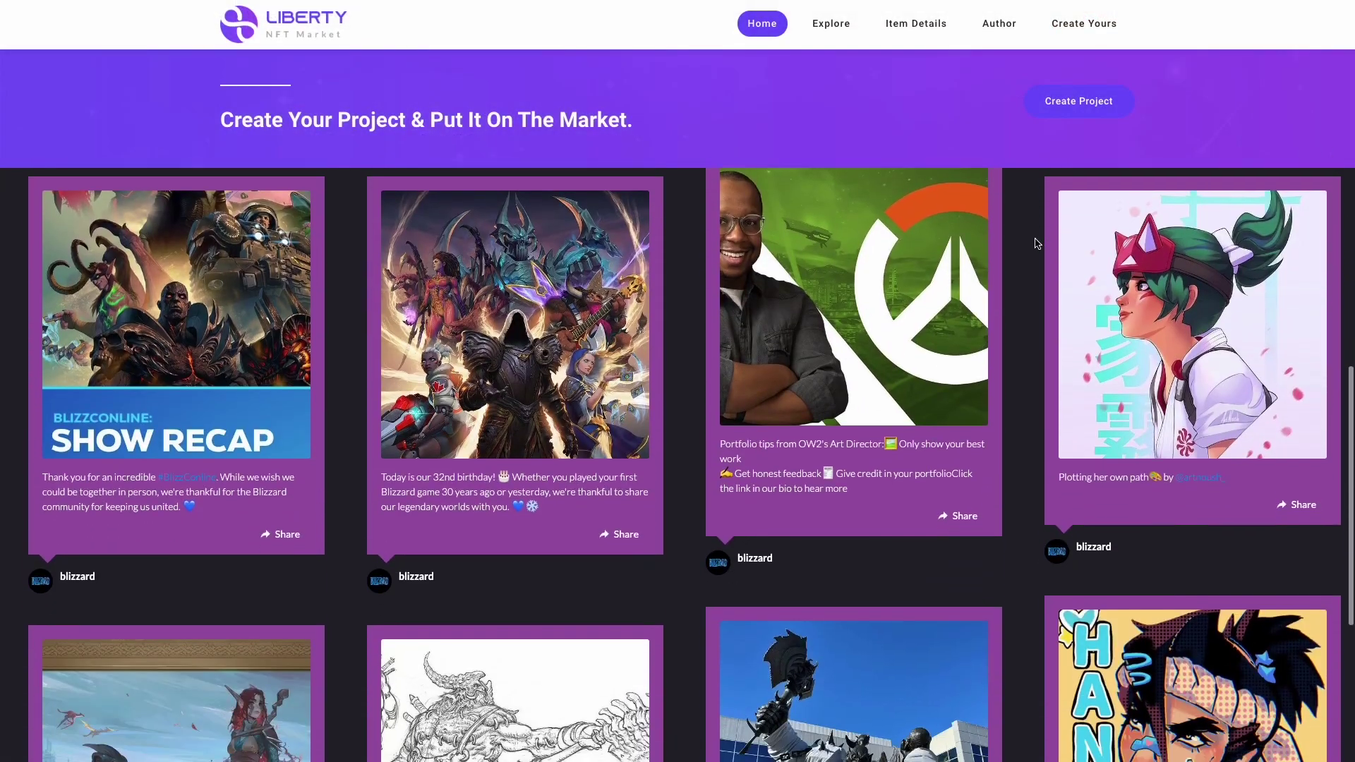
{"action": "scroll", "coordinate": [1036, 243], "scroll_direction": "down", "scroll_amount": 1}
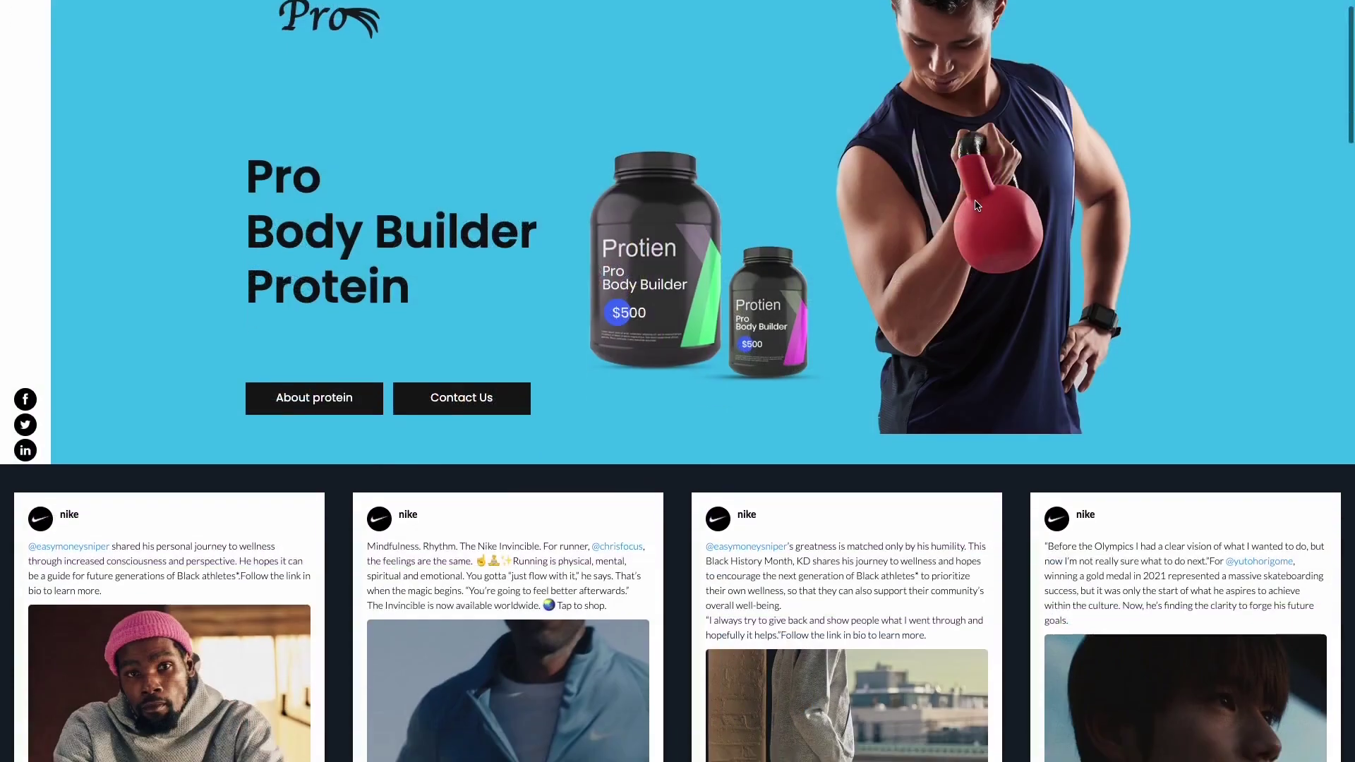
{"action": "scroll", "coordinate": [976, 206], "scroll_direction": "down", "scroll_amount": 5}
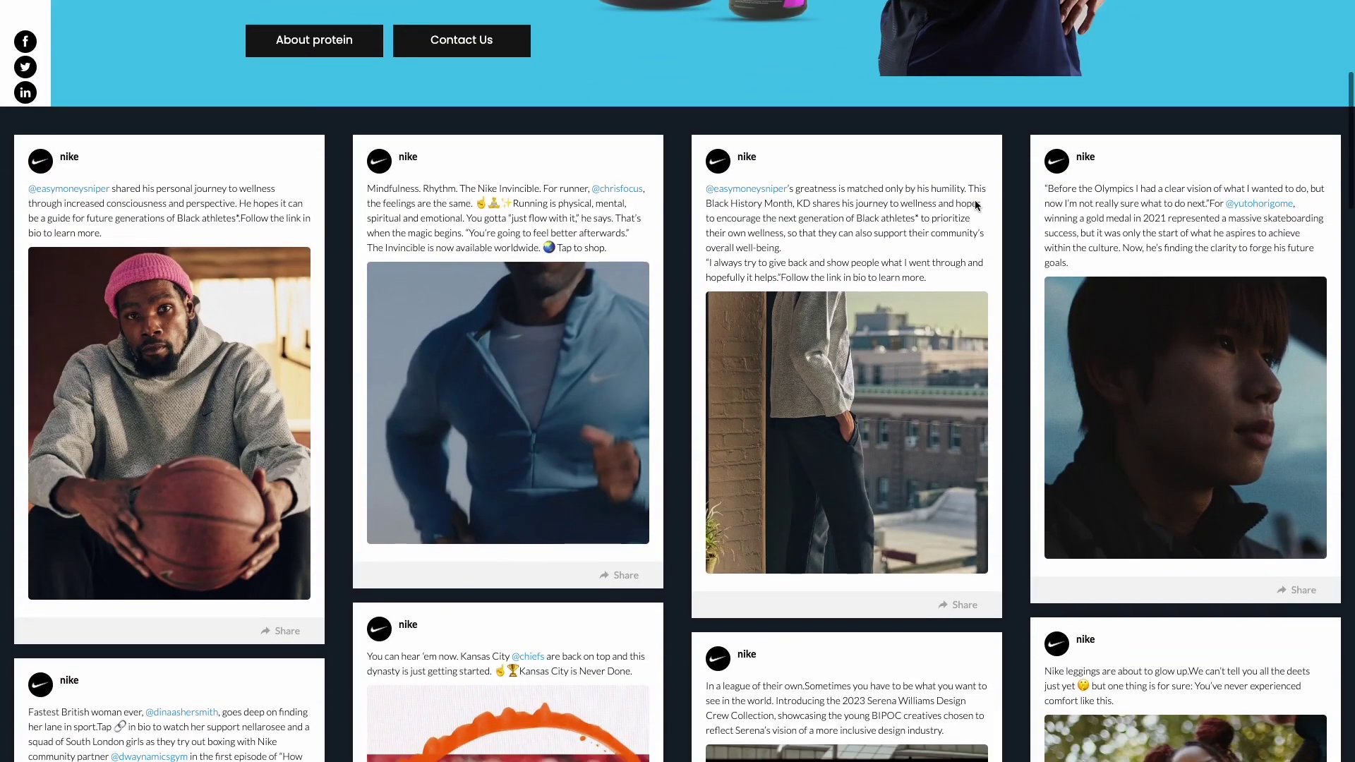
{"action": "scroll", "coordinate": [853, 231], "scroll_direction": "down", "scroll_amount": 2}
{"action": "scroll", "coordinate": [853, 231], "scroll_direction": "down", "scroll_amount": 2}
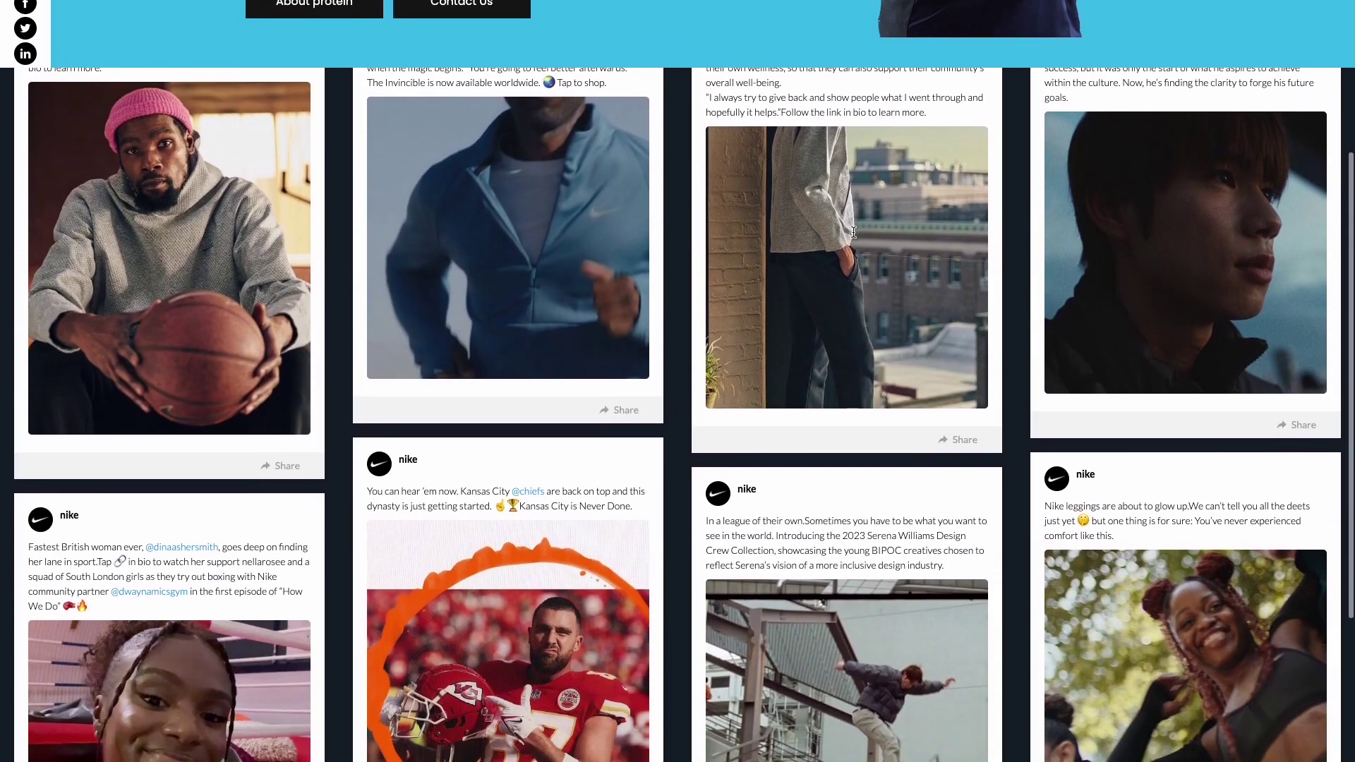
{"action": "scroll", "coordinate": [853, 231], "scroll_direction": "down", "scroll_amount": 2}
{"action": "scroll", "coordinate": [853, 230], "scroll_direction": "down", "scroll_amount": 2}
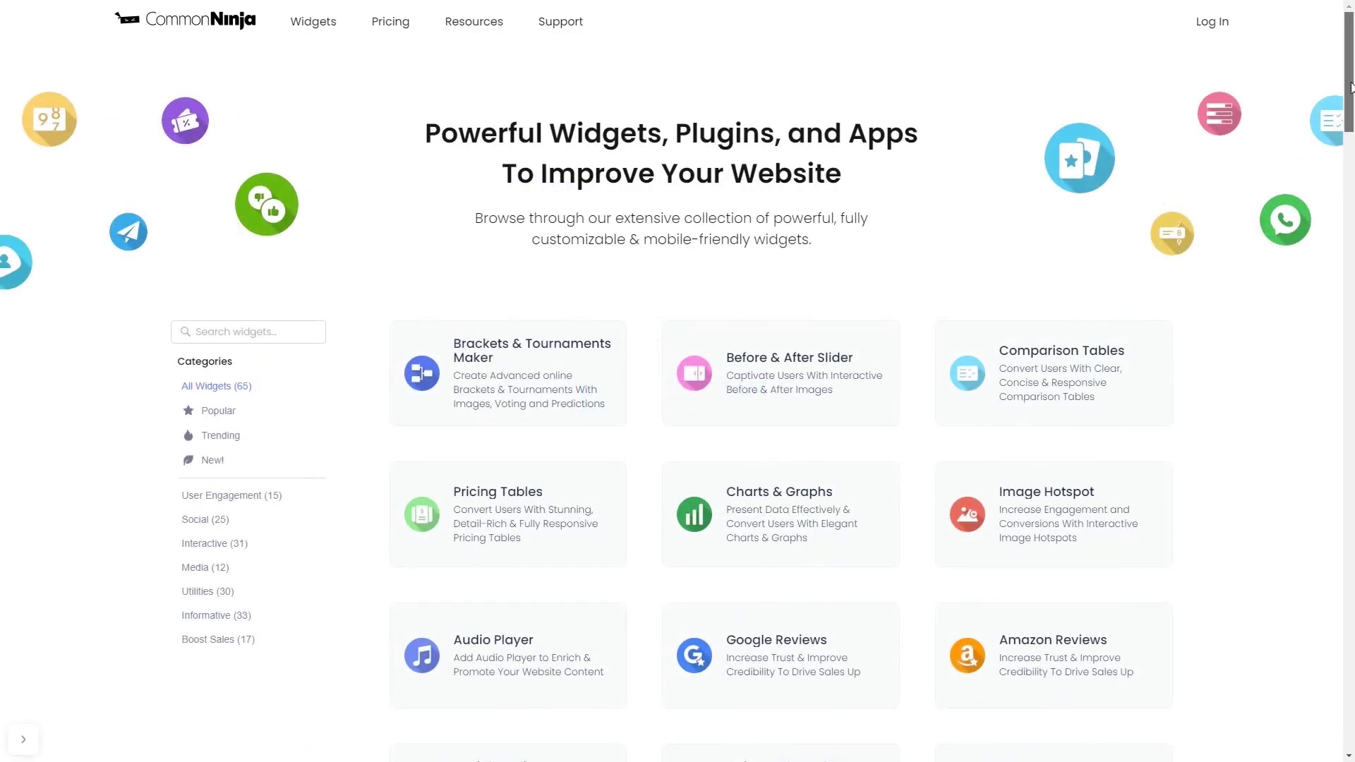
{"action": "left_click_drag", "start_coordinate": [1349, 87], "coordinate": [1349, 360]}
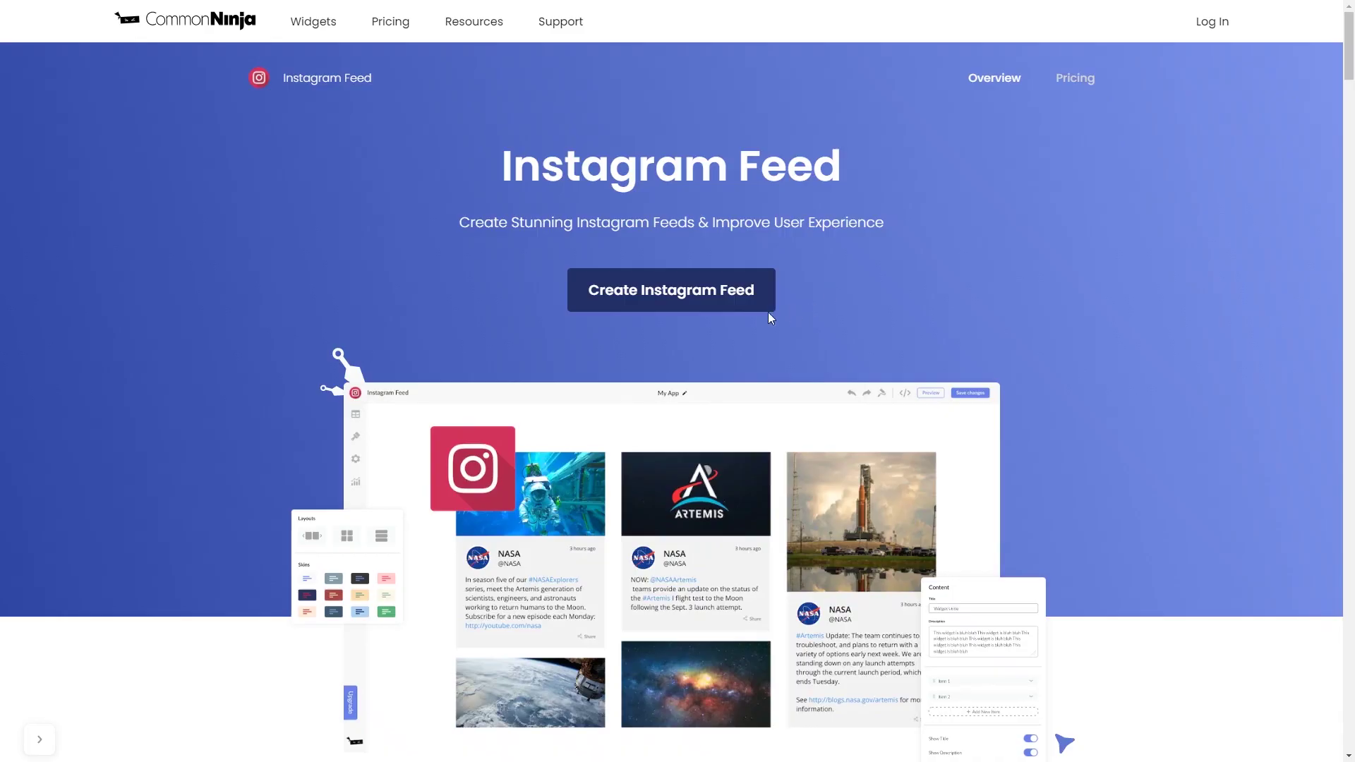
Create a new Instagram Feed widget, opening its editor with the eurovision sample grid.
{"action": "left_click", "coordinate": [709, 300]}
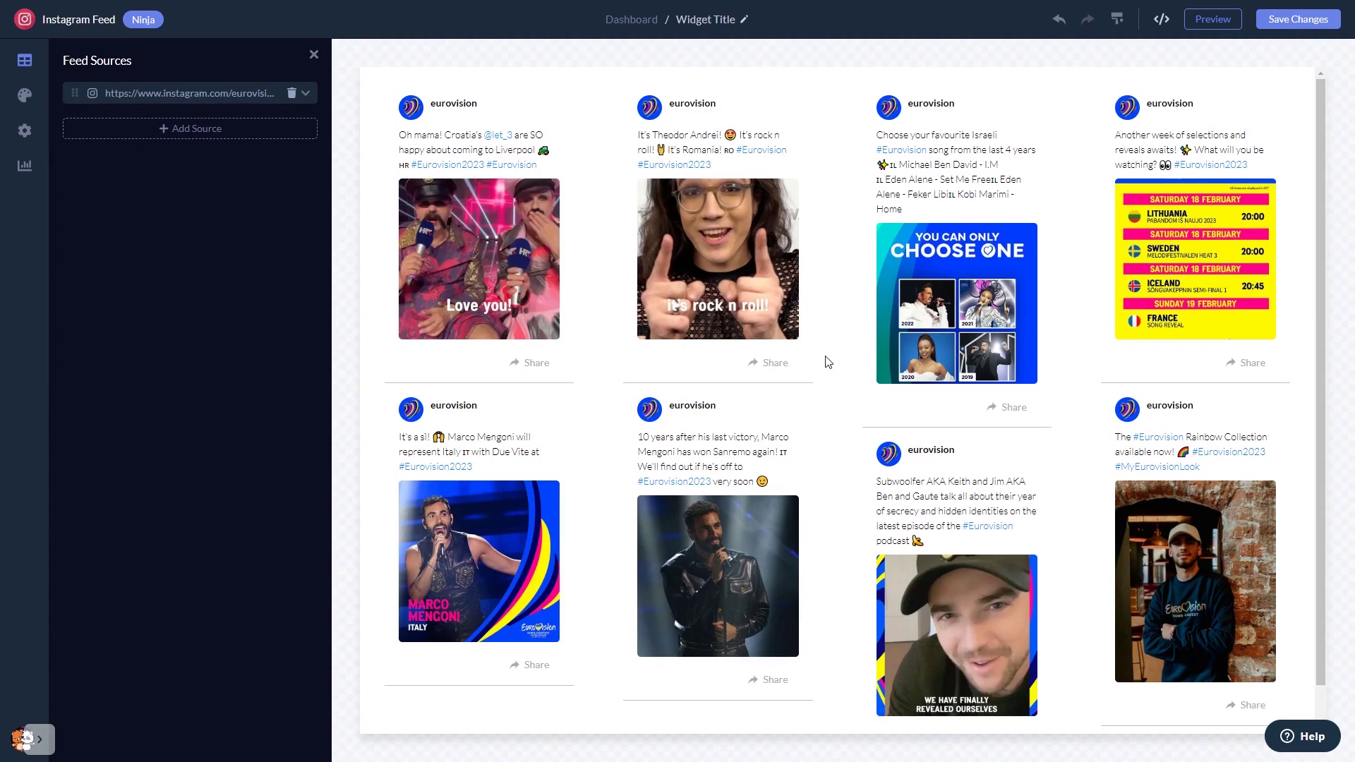
Expand the eurovision source row in Feed Sources to reveal its username URL.
{"action": "left_click", "coordinate": [262, 95]}
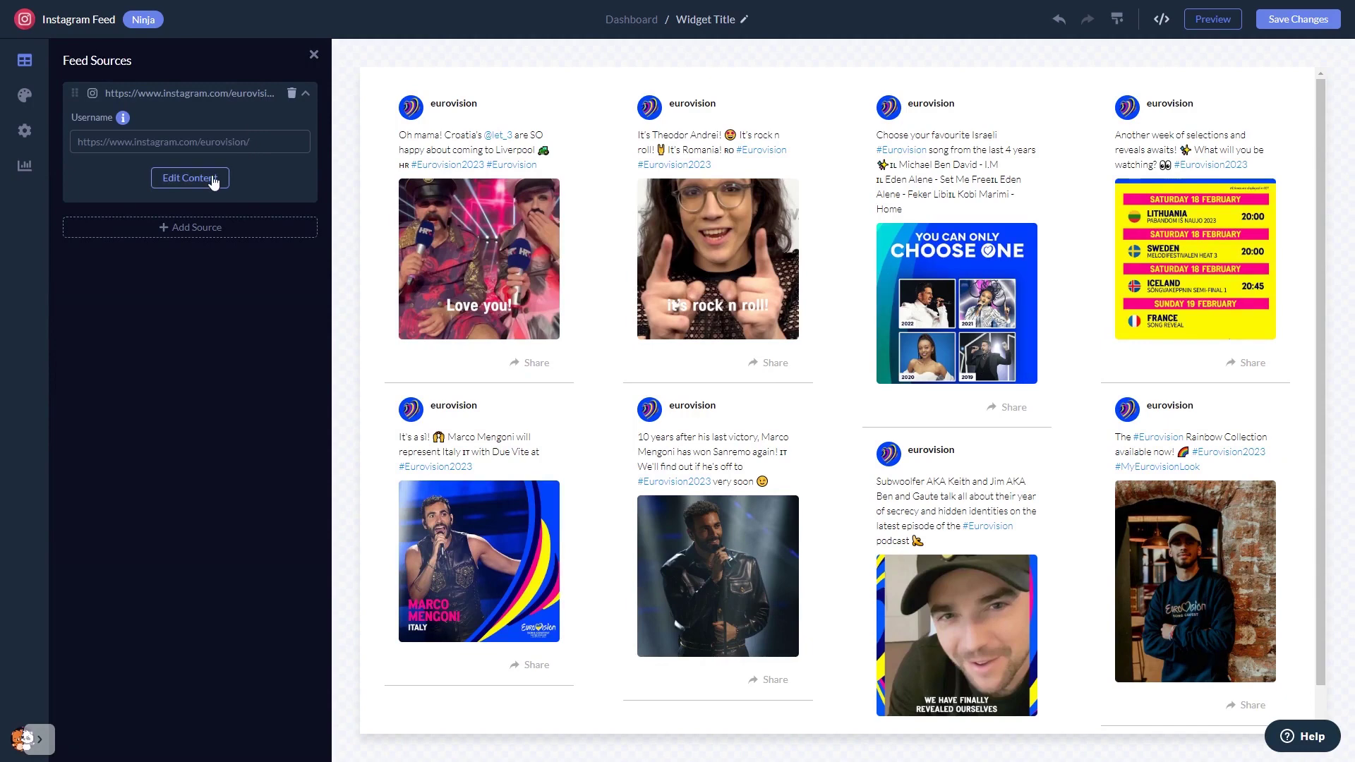
Set the feed layout to Pins after trying Timeline, Grid and overlay card layouts.
{"action": "left_click", "coordinate": [29, 97]}
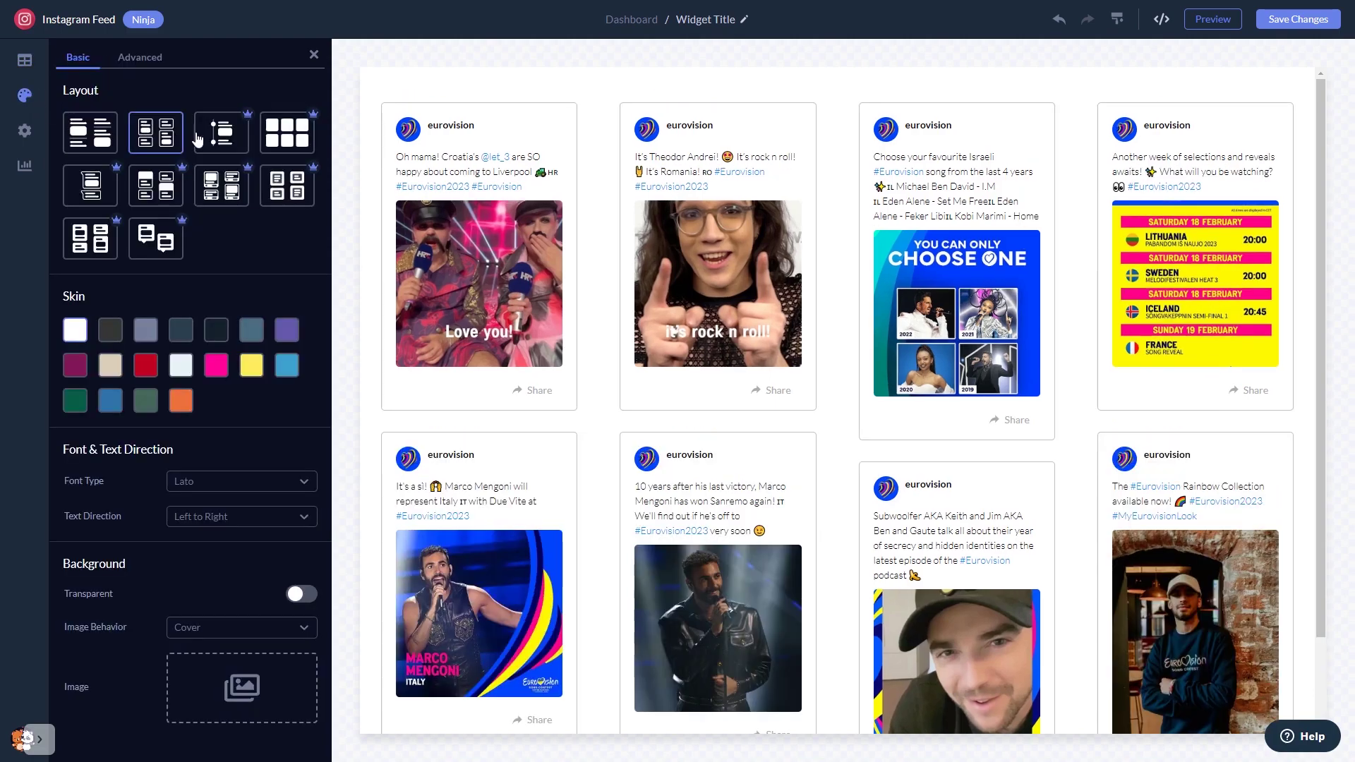
{"action": "left_click", "coordinate": [221, 132]}
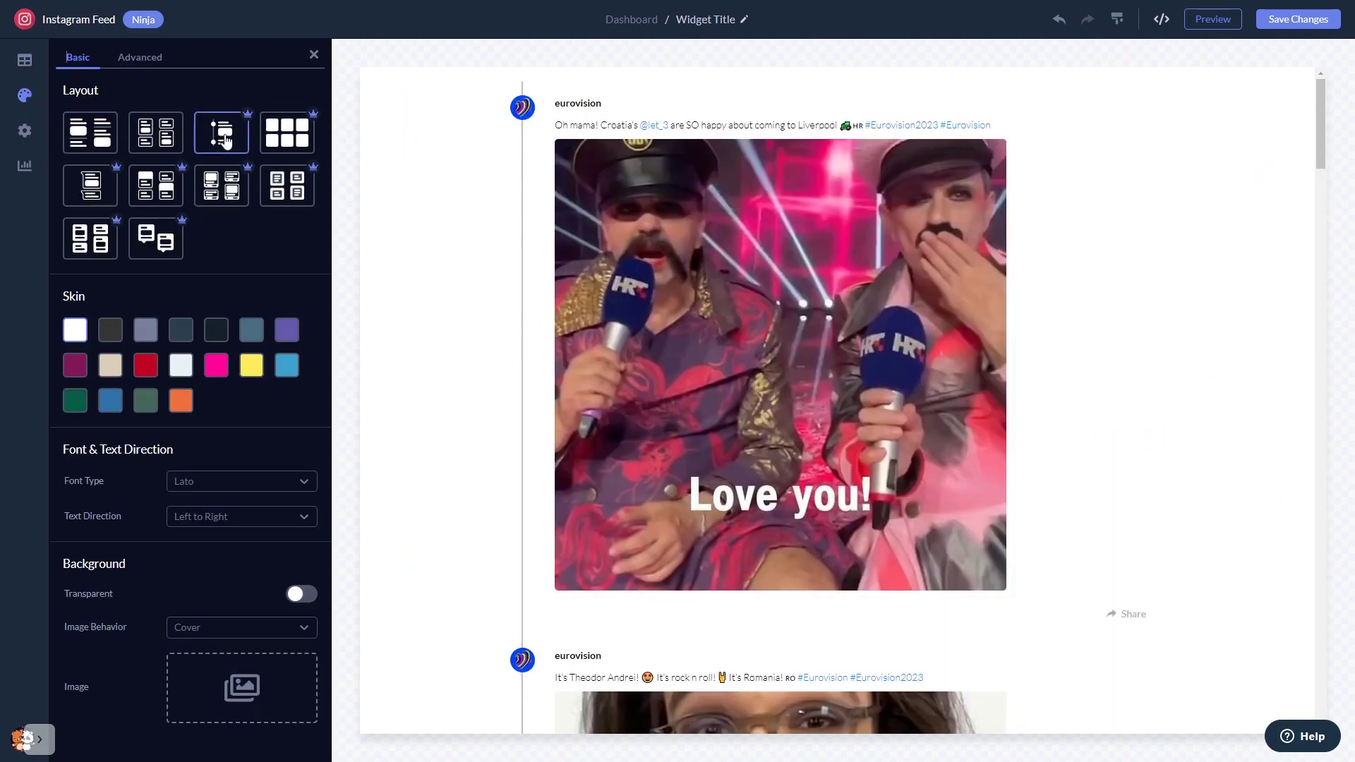
{"action": "left_click", "coordinate": [289, 136]}
{"action": "left_click", "coordinate": [288, 187]}
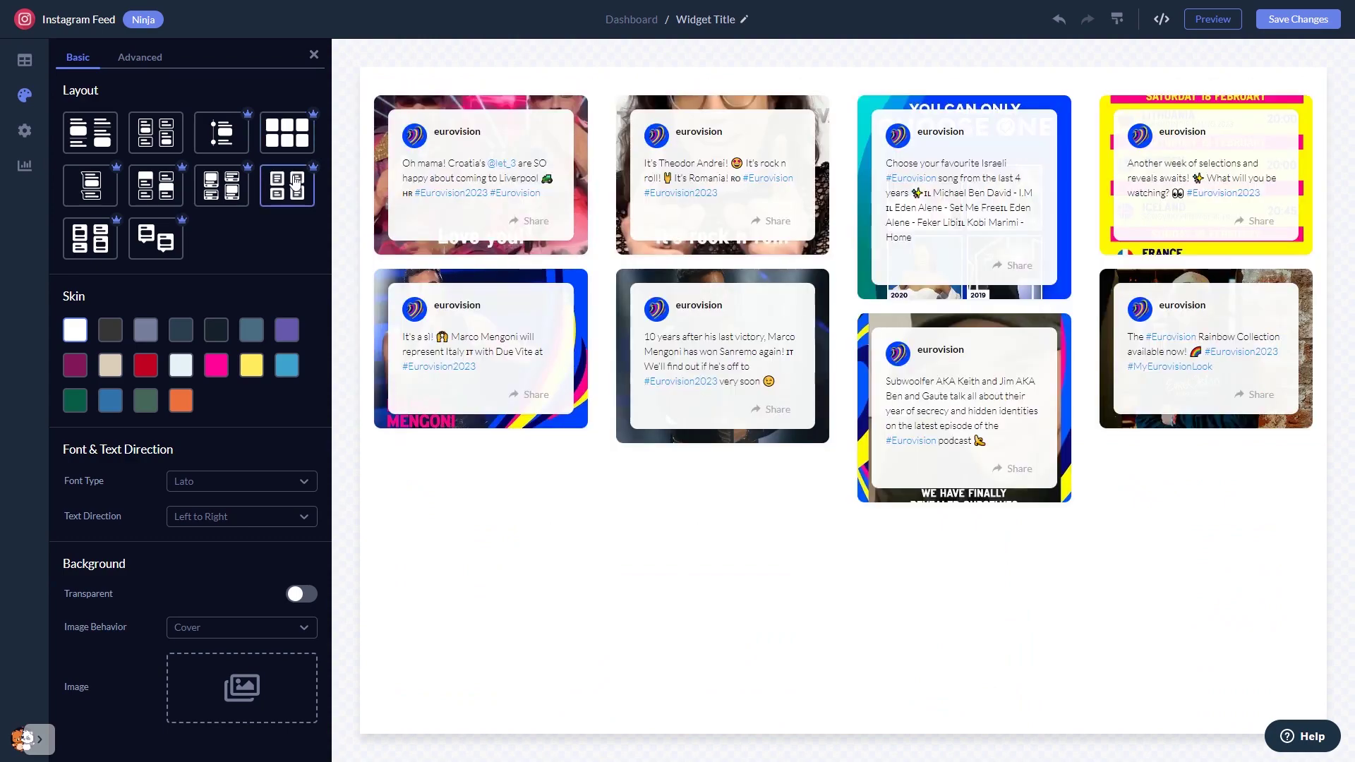
{"action": "left_click", "coordinate": [221, 186]}
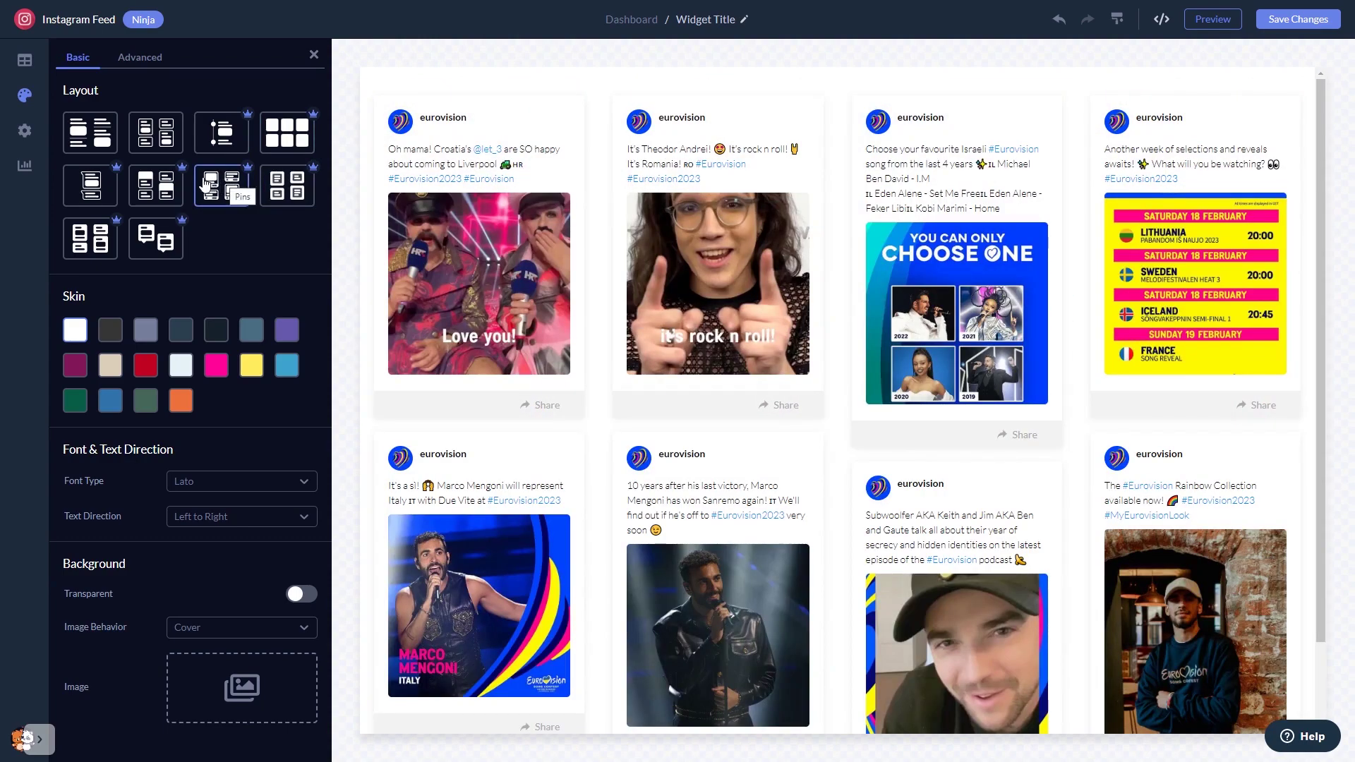
Apply the blue-grey skin and display the Advanced custom style options.
{"action": "left_click", "coordinate": [111, 330]}
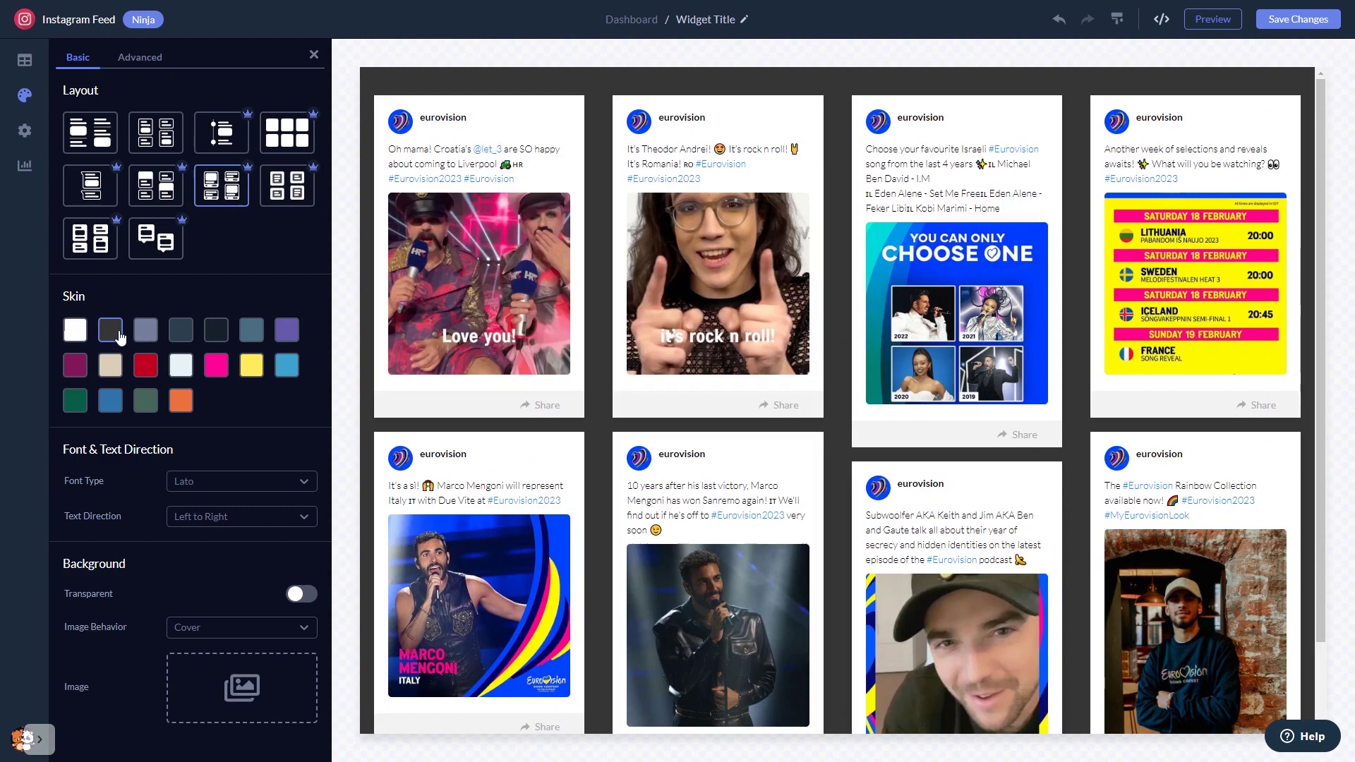
{"action": "left_click", "coordinate": [146, 330]}
{"action": "left_click", "coordinate": [180, 330]}
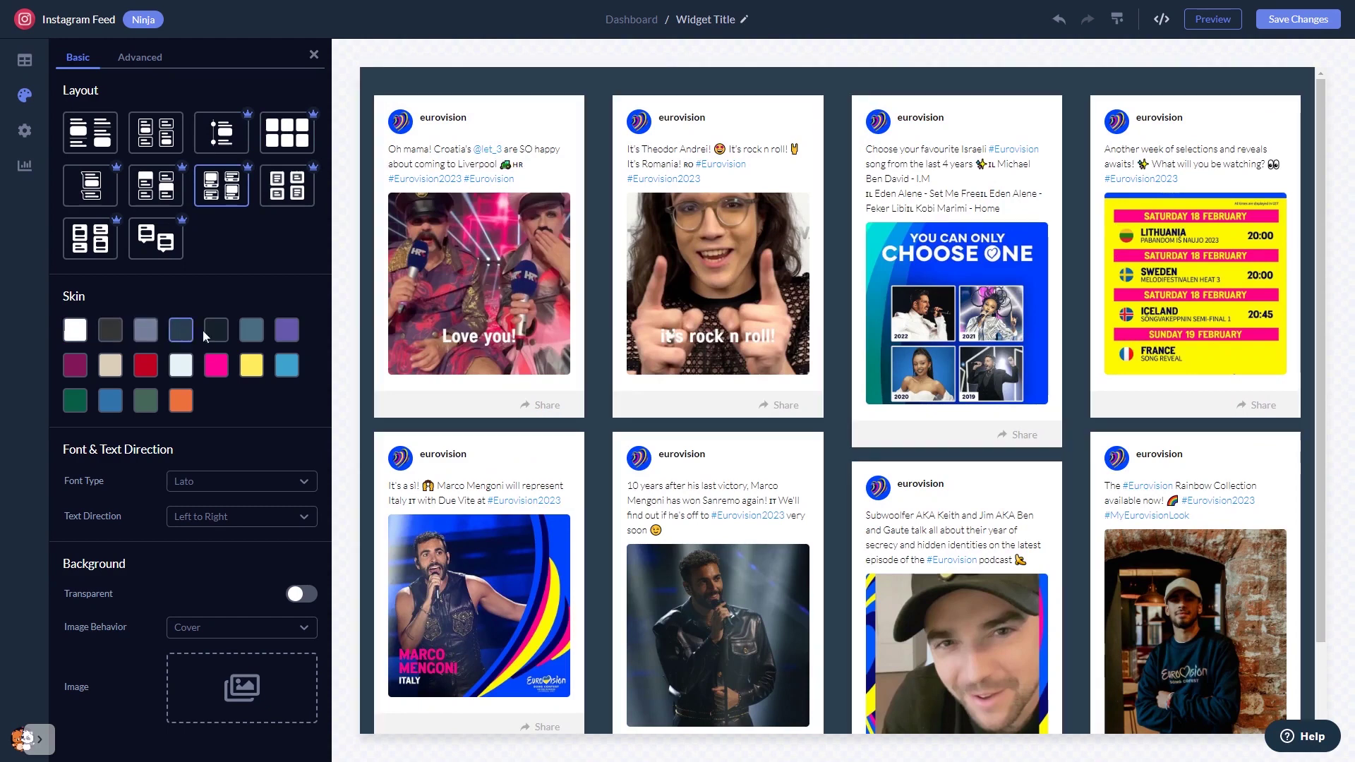
{"action": "left_click", "coordinate": [250, 330]}
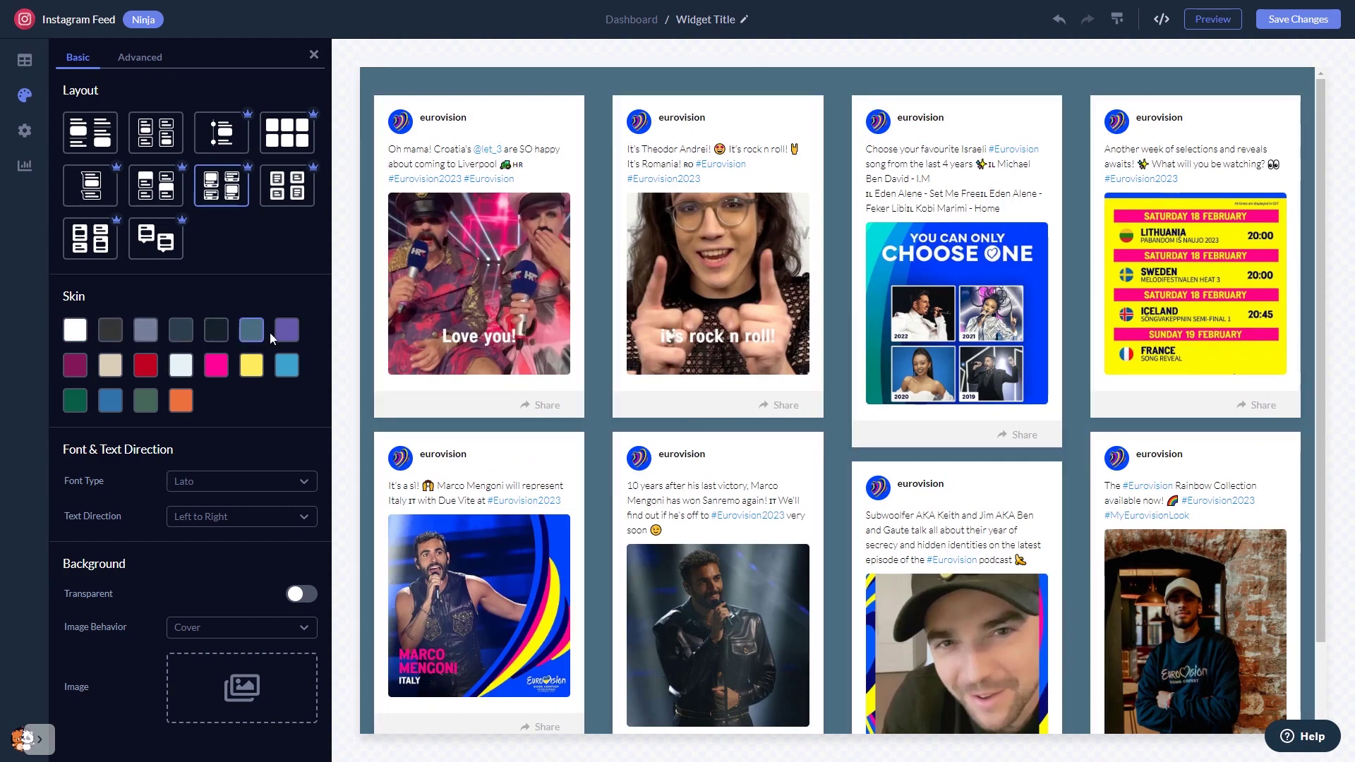
{"action": "left_click", "coordinate": [140, 57]}
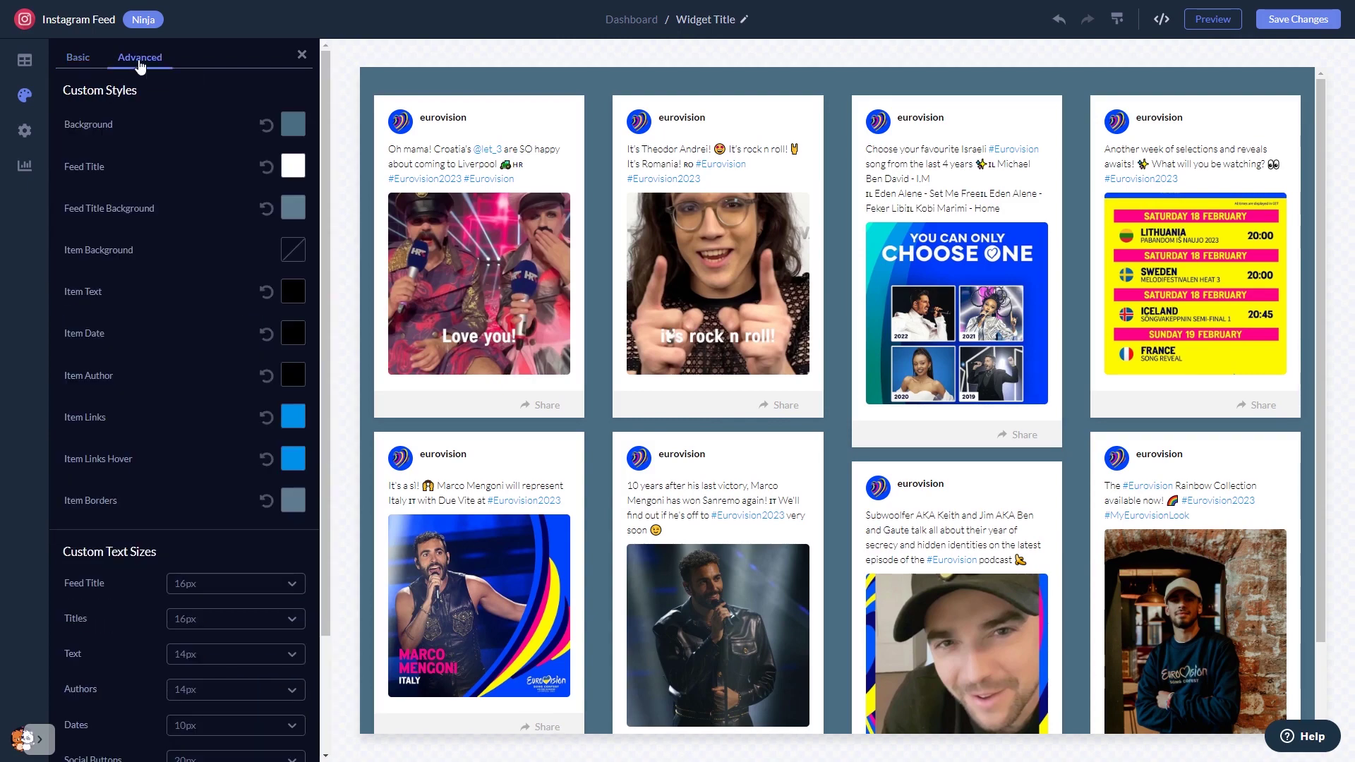
Open General settings, showing 8 maximum posts, tabs feed type and 400 feed height.
{"action": "left_click", "coordinate": [26, 129]}
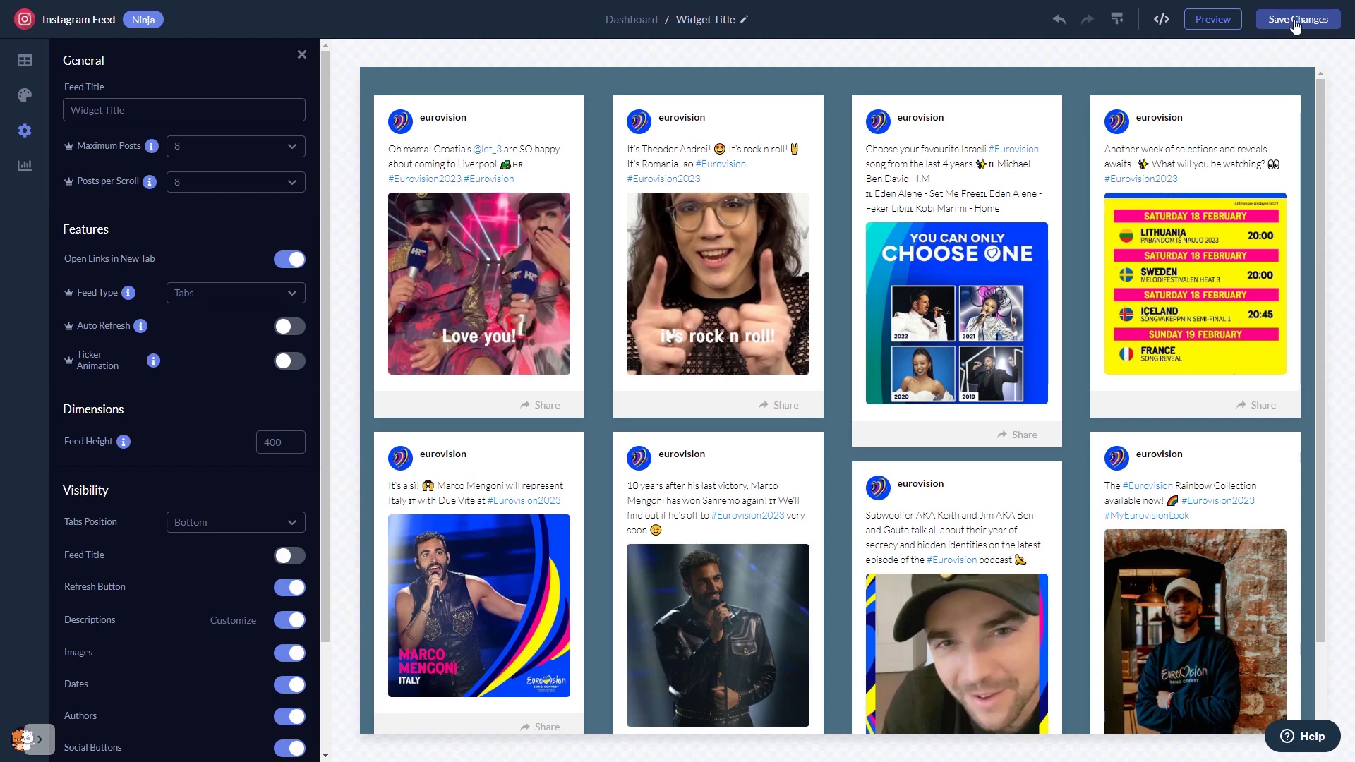
Copy the widget's installation code from the dashboard's Add to site dialog, then close it.
{"action": "left_click", "coordinate": [624, 20]}
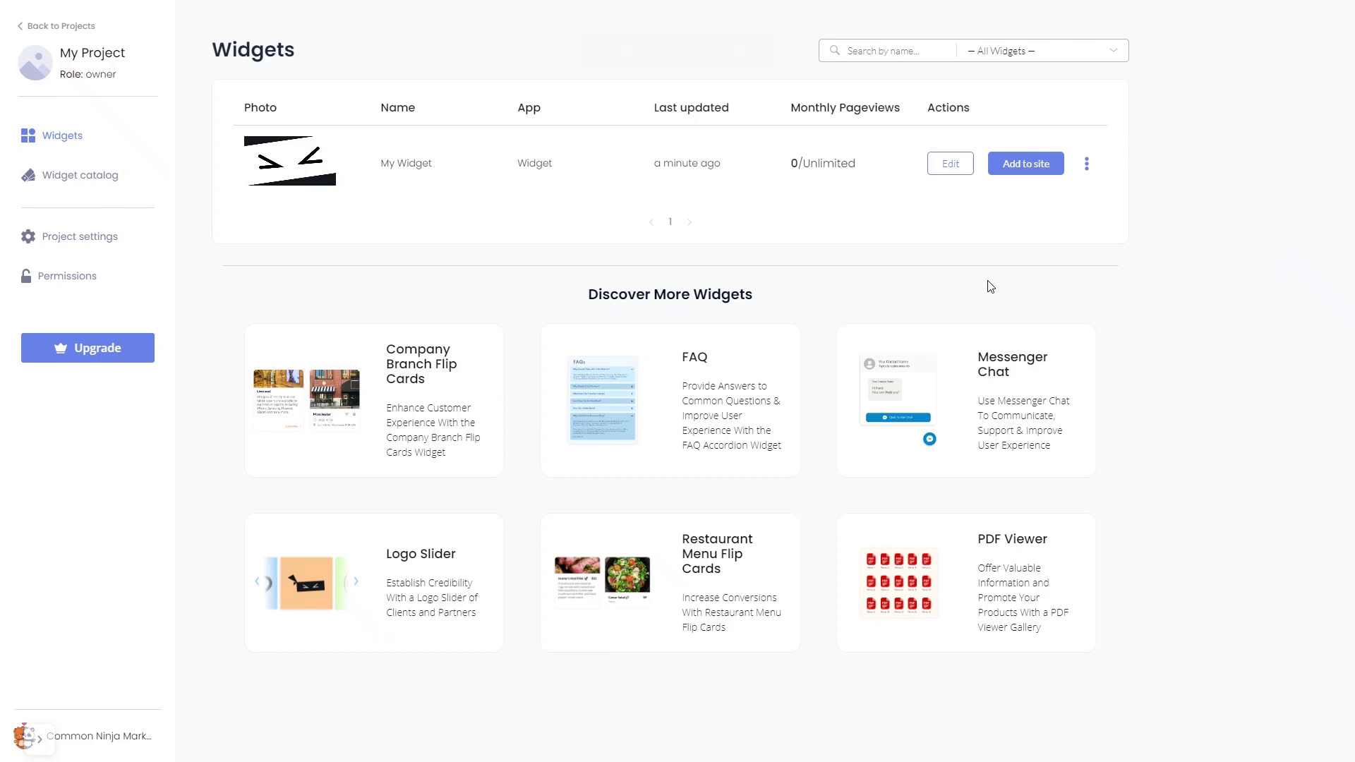
{"action": "left_click", "coordinate": [1033, 169]}
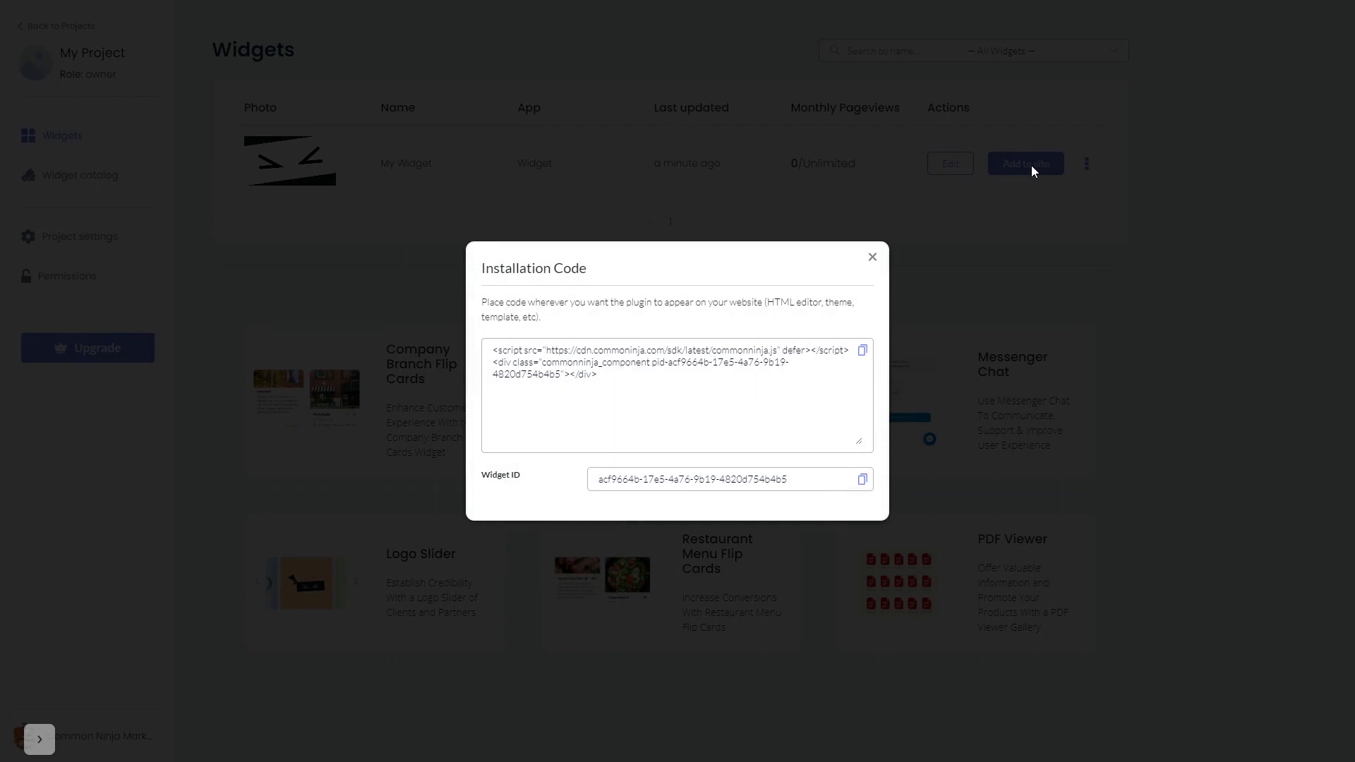
{"action": "left_click", "coordinate": [865, 352]}
{"action": "left_click", "coordinate": [864, 352]}
{"action": "left_click", "coordinate": [876, 258]}
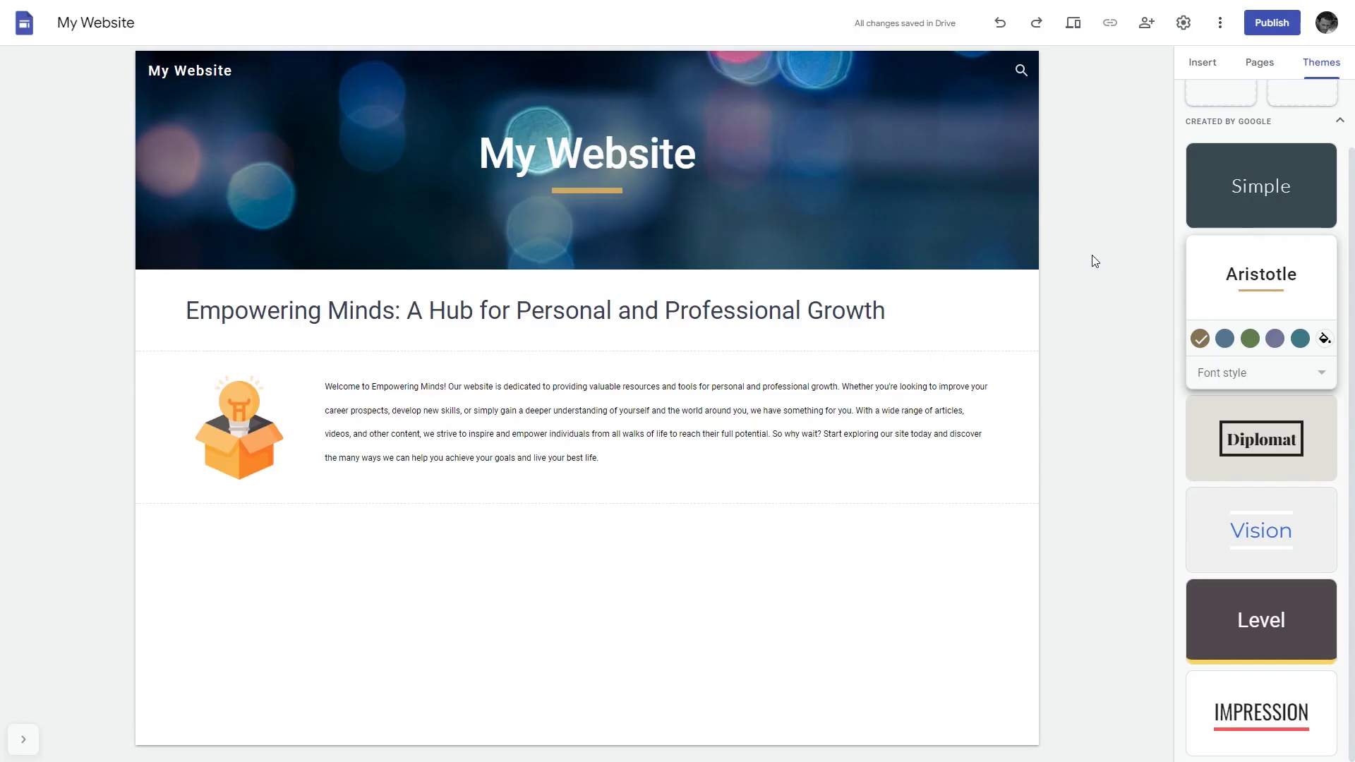
Open the Embed from the web dialog from the Insert panel in Google Sites.
{"action": "left_click", "coordinate": [1202, 62]}
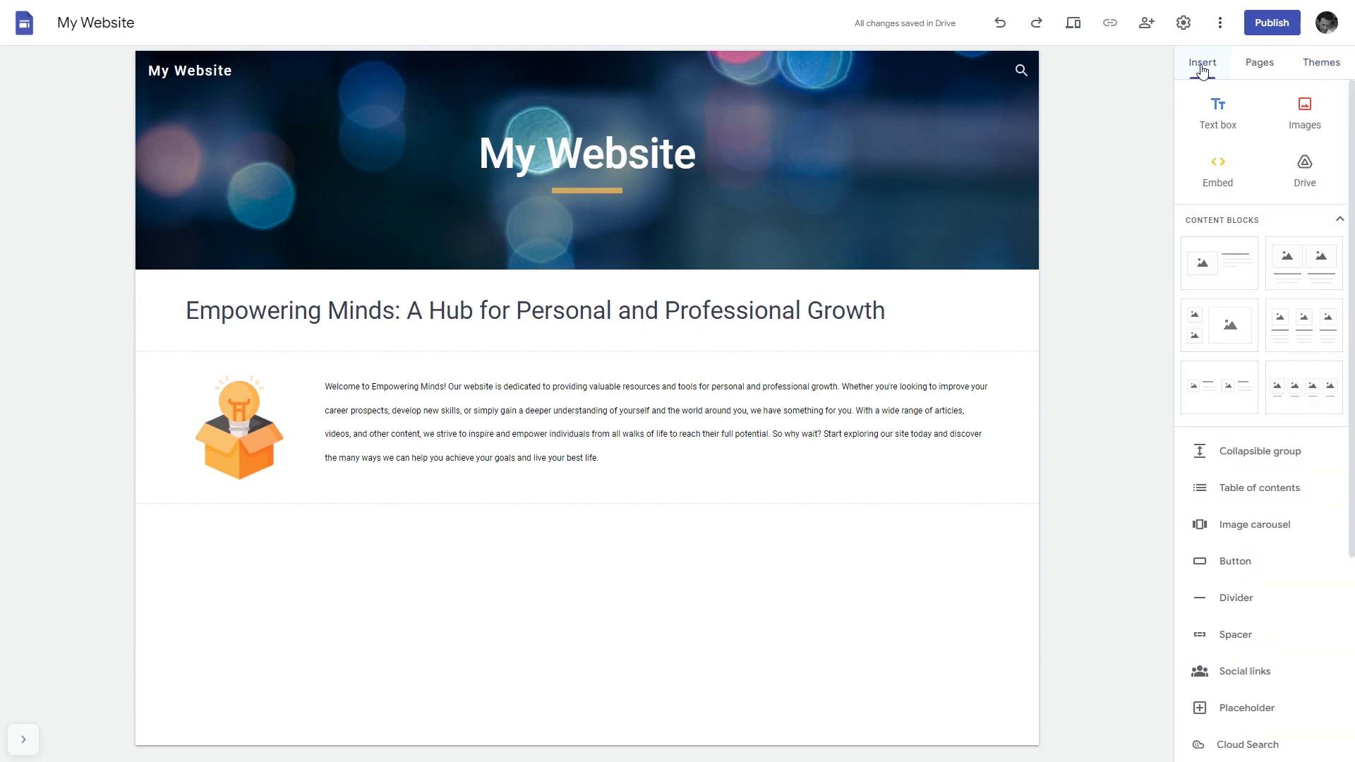
{"action": "left_click", "coordinate": [1218, 174]}
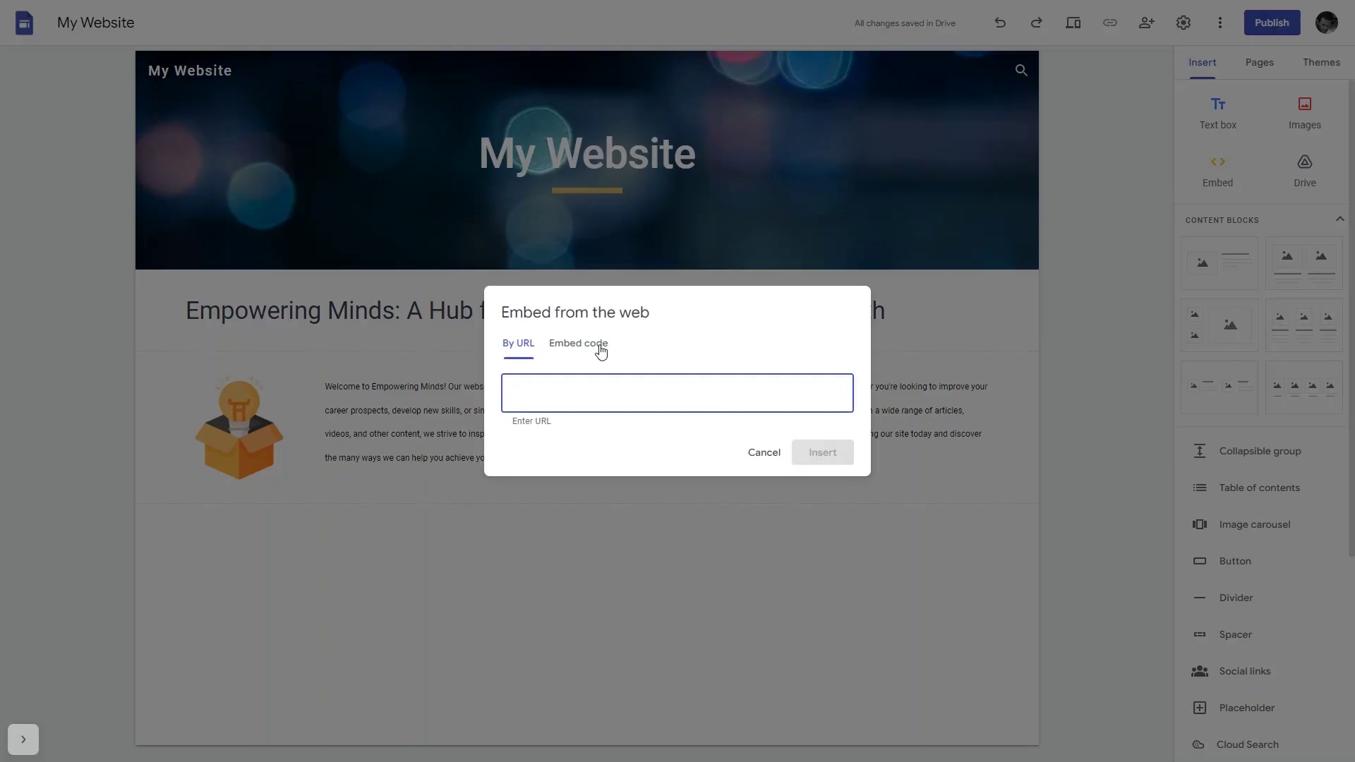
Paste the Common Ninja widget code as embed code and insert it into the page.
{"action": "left_click", "coordinate": [587, 342]}
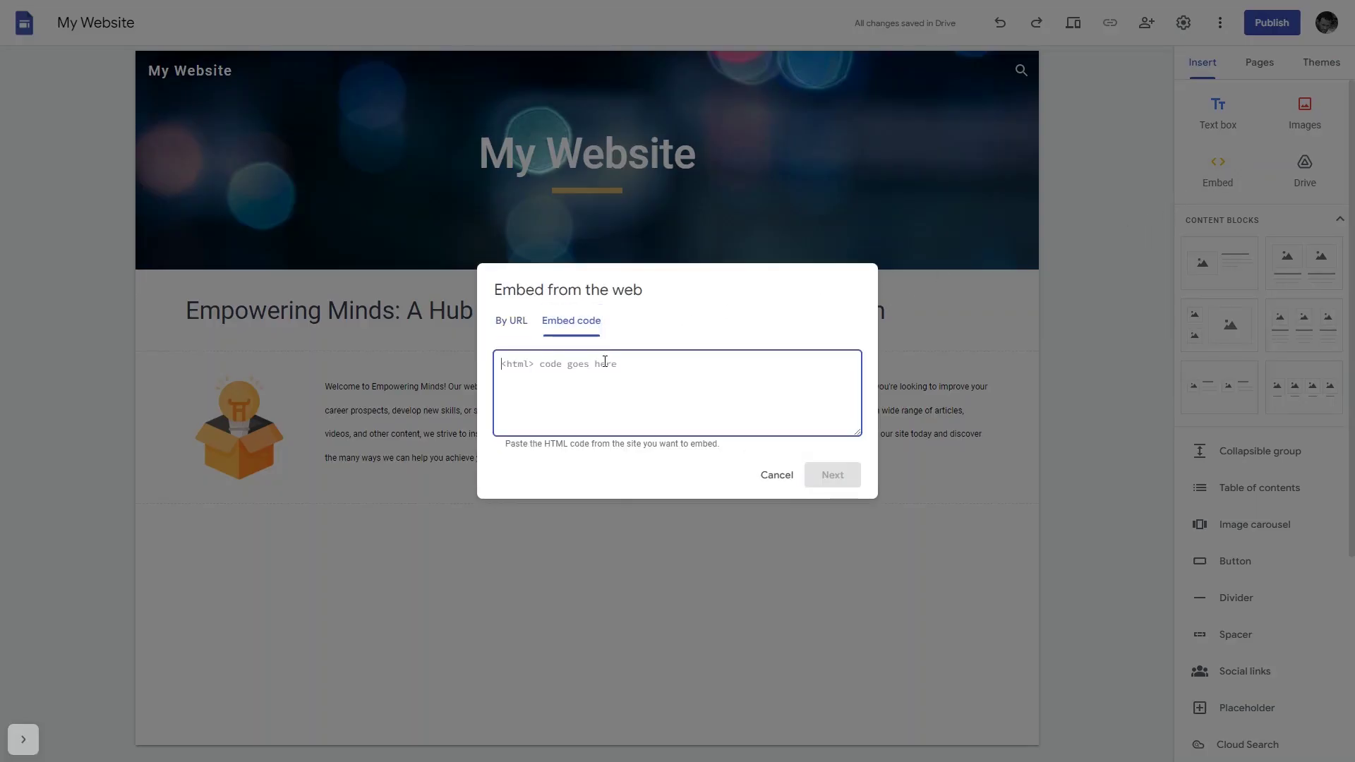
{"action": "key", "text": "ctrl+v"}
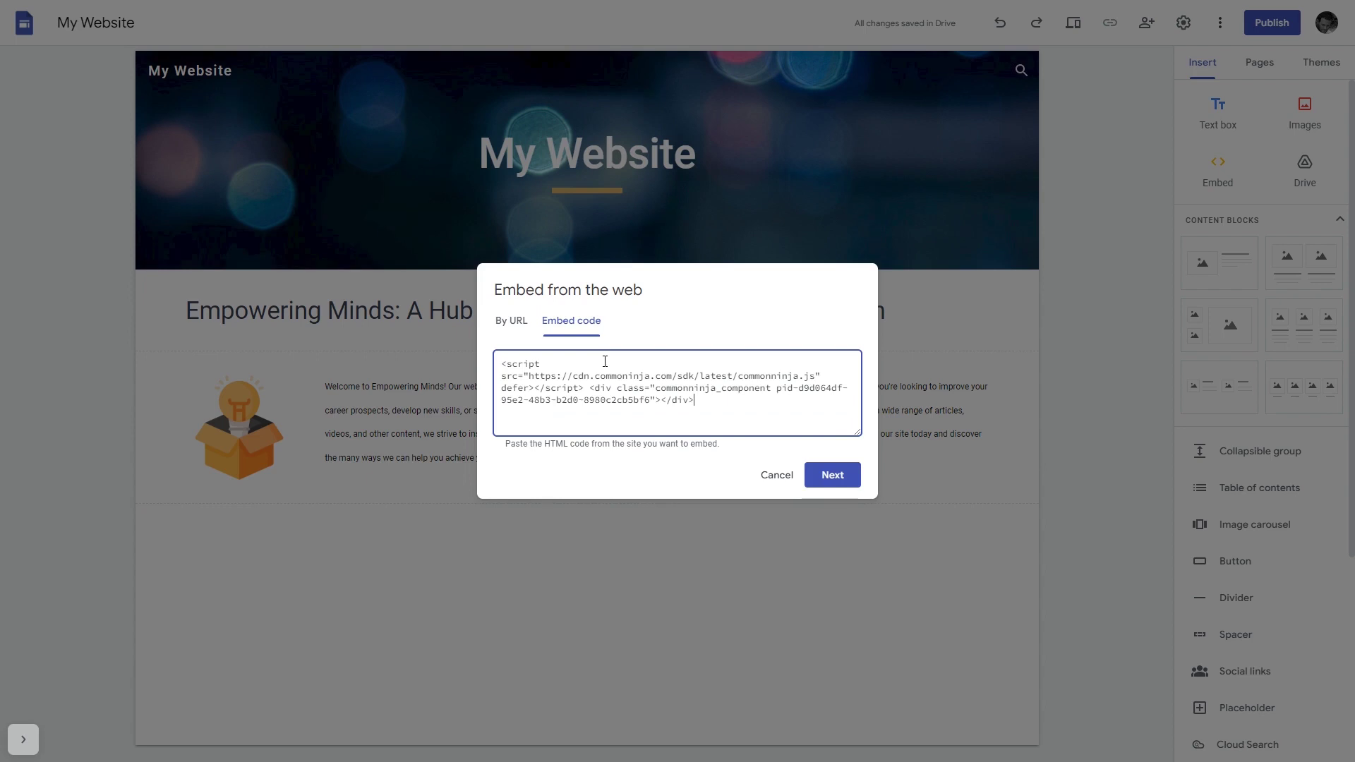
{"action": "left_click", "coordinate": [825, 475]}
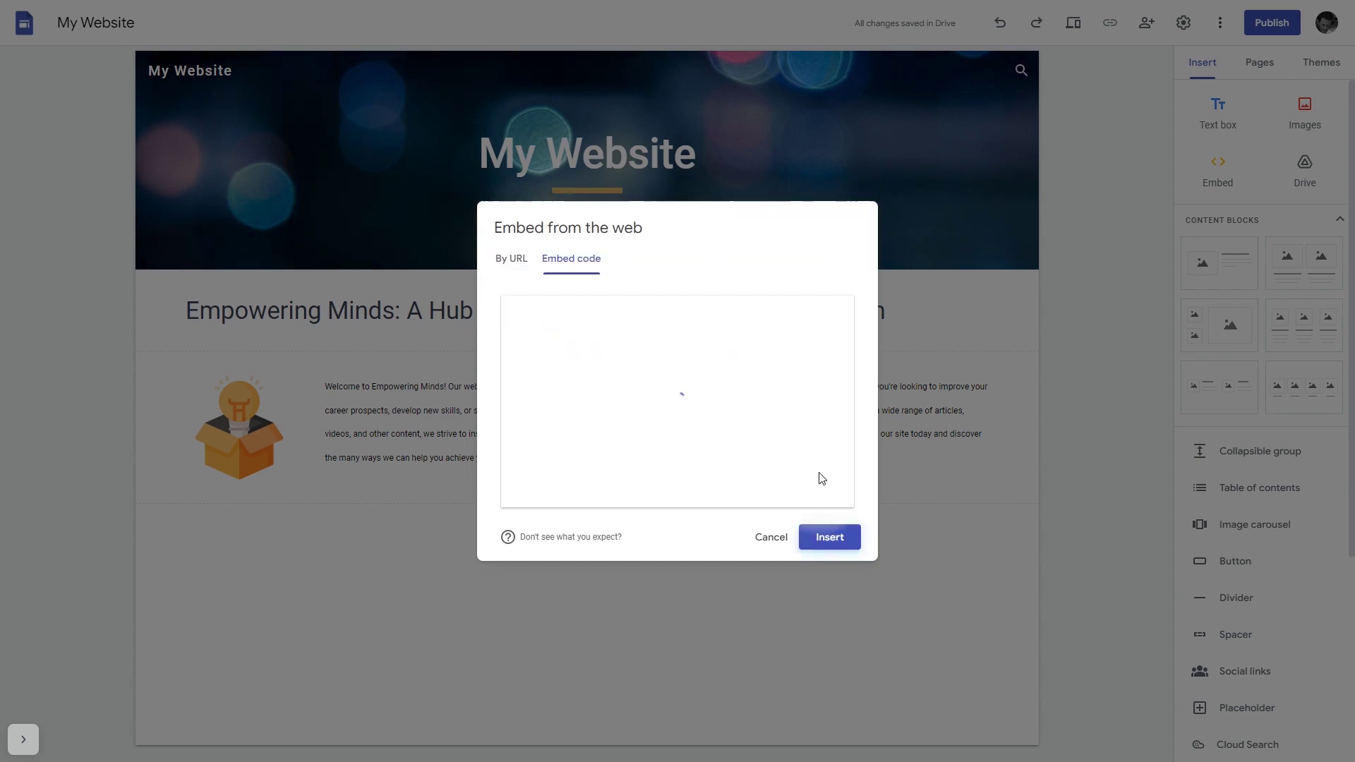
{"action": "left_click", "coordinate": [827, 538]}
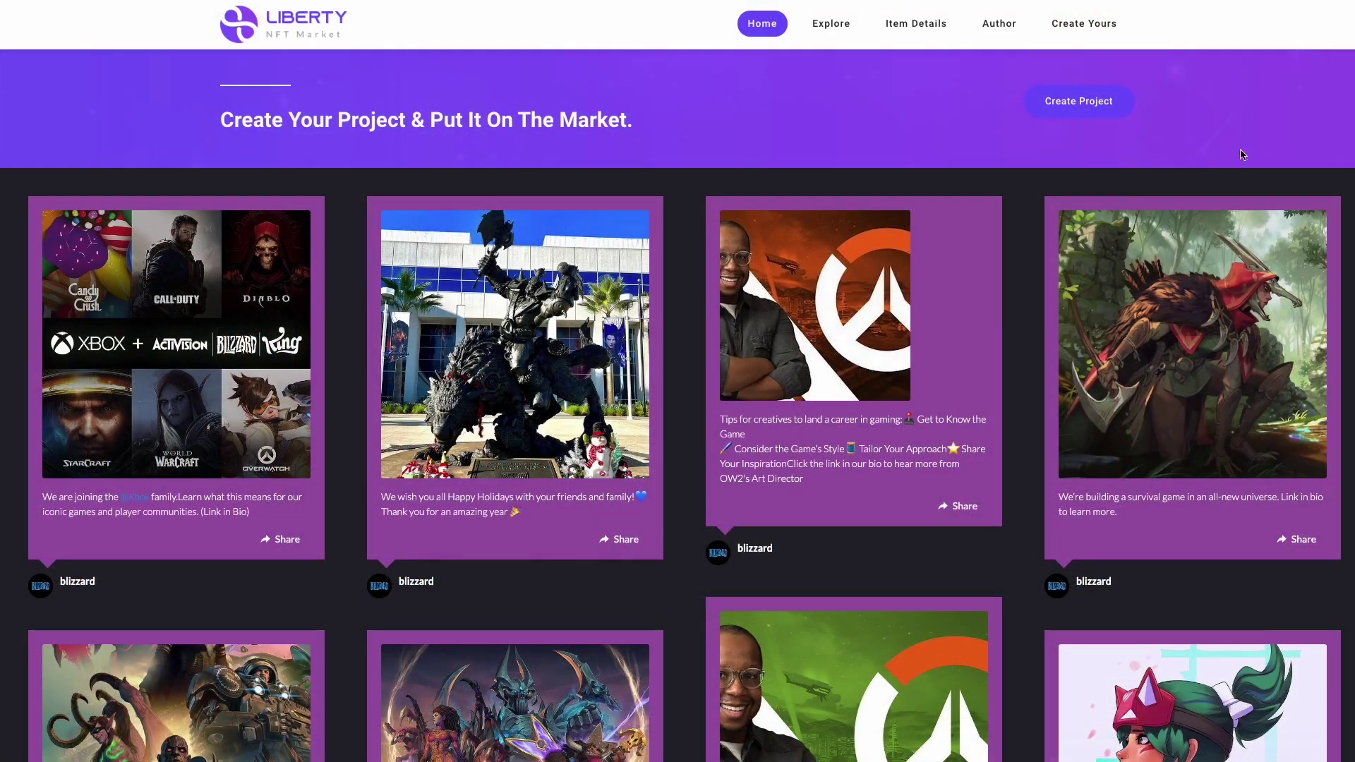
{"action": "scroll", "coordinate": [1035, 242], "scroll_direction": "down", "scroll_amount": 3}
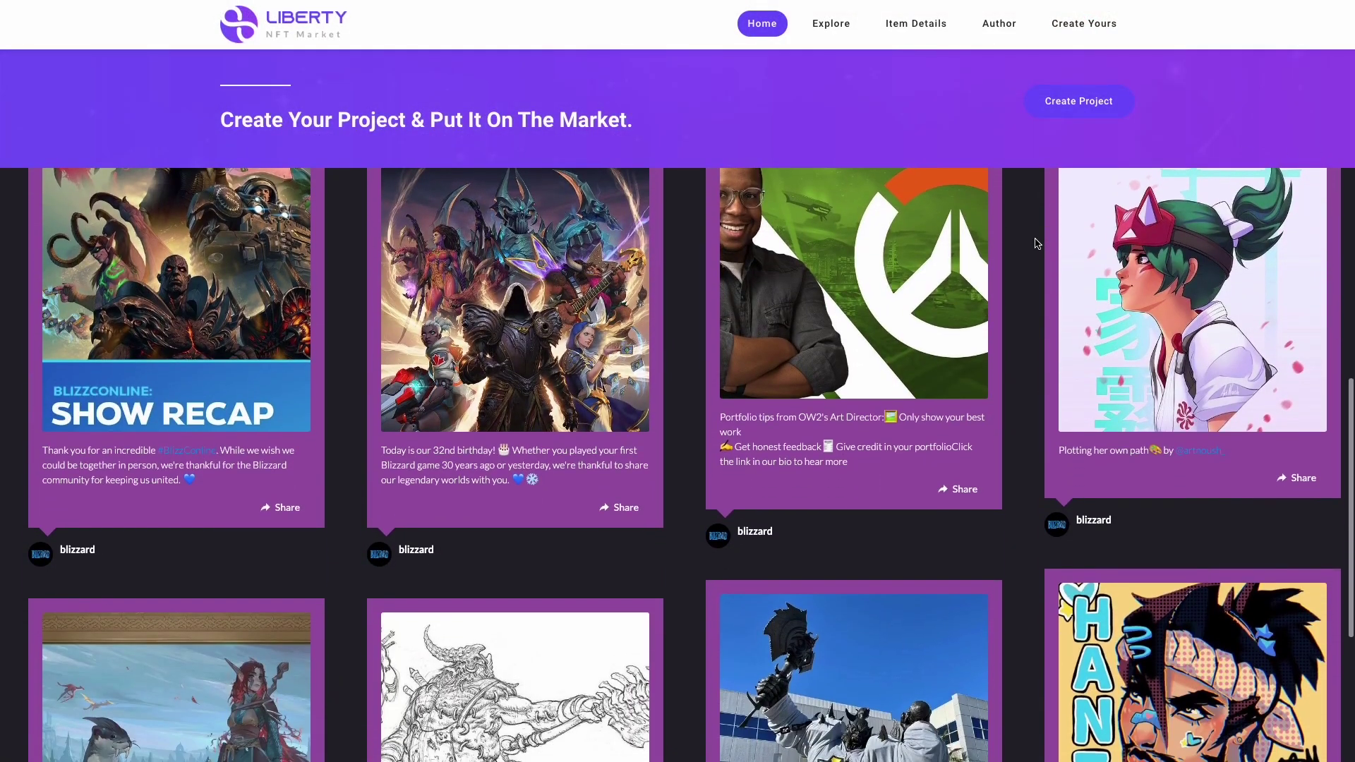
{"action": "scroll", "coordinate": [1035, 243], "scroll_direction": "down", "scroll_amount": 2}
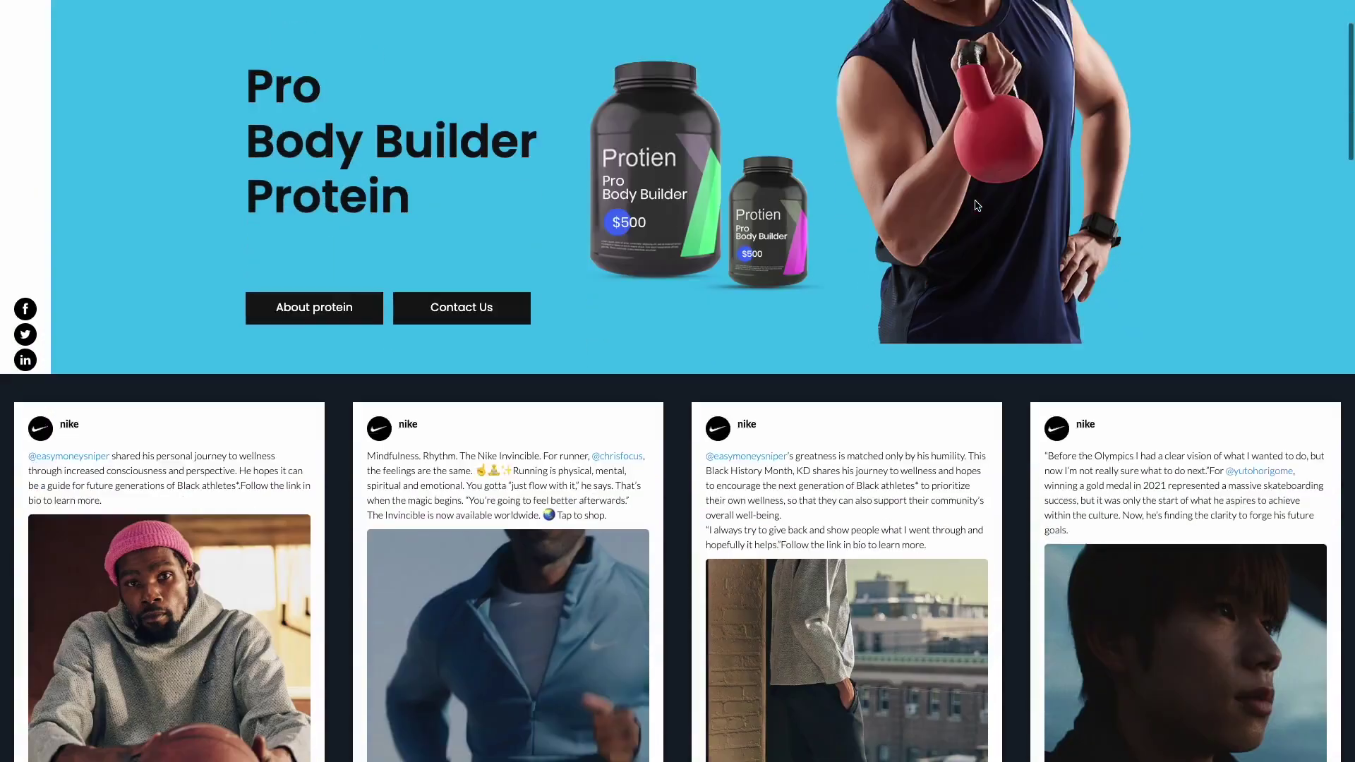
{"action": "scroll", "coordinate": [975, 204], "scroll_direction": "down", "scroll_amount": 3}
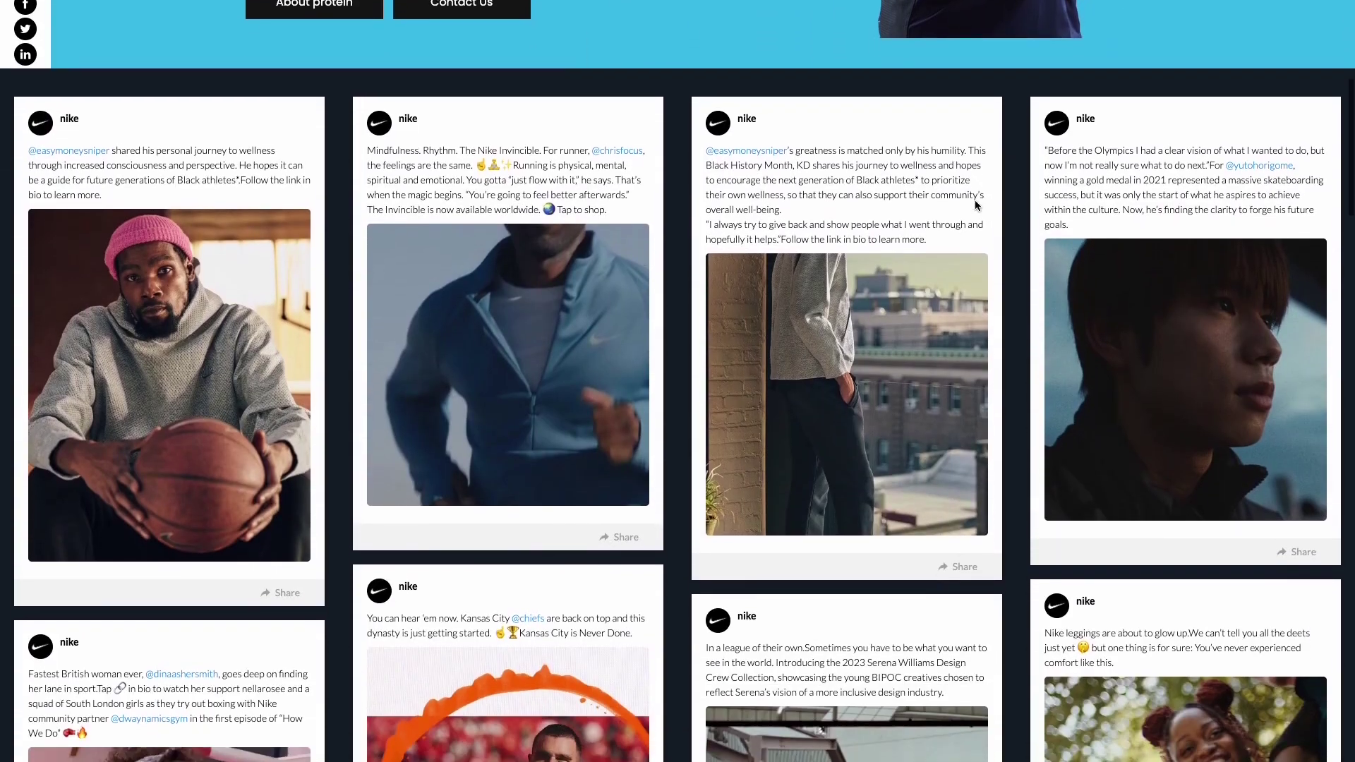
{"action": "scroll", "coordinate": [854, 229], "scroll_direction": "down", "scroll_amount": 3}
{"action": "scroll", "coordinate": [854, 230], "scroll_direction": "down", "scroll_amount": 3}
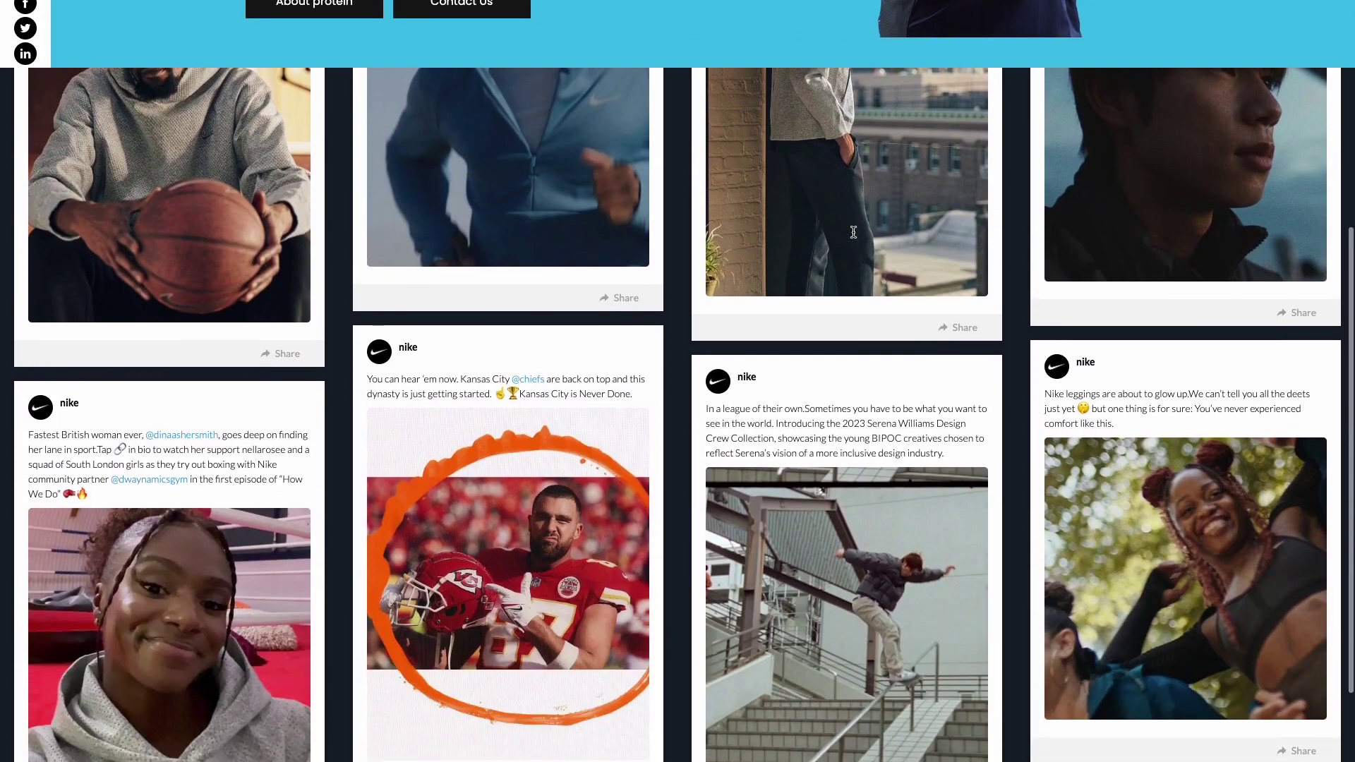
{"action": "scroll", "coordinate": [854, 230], "scroll_direction": "down", "scroll_amount": 2}
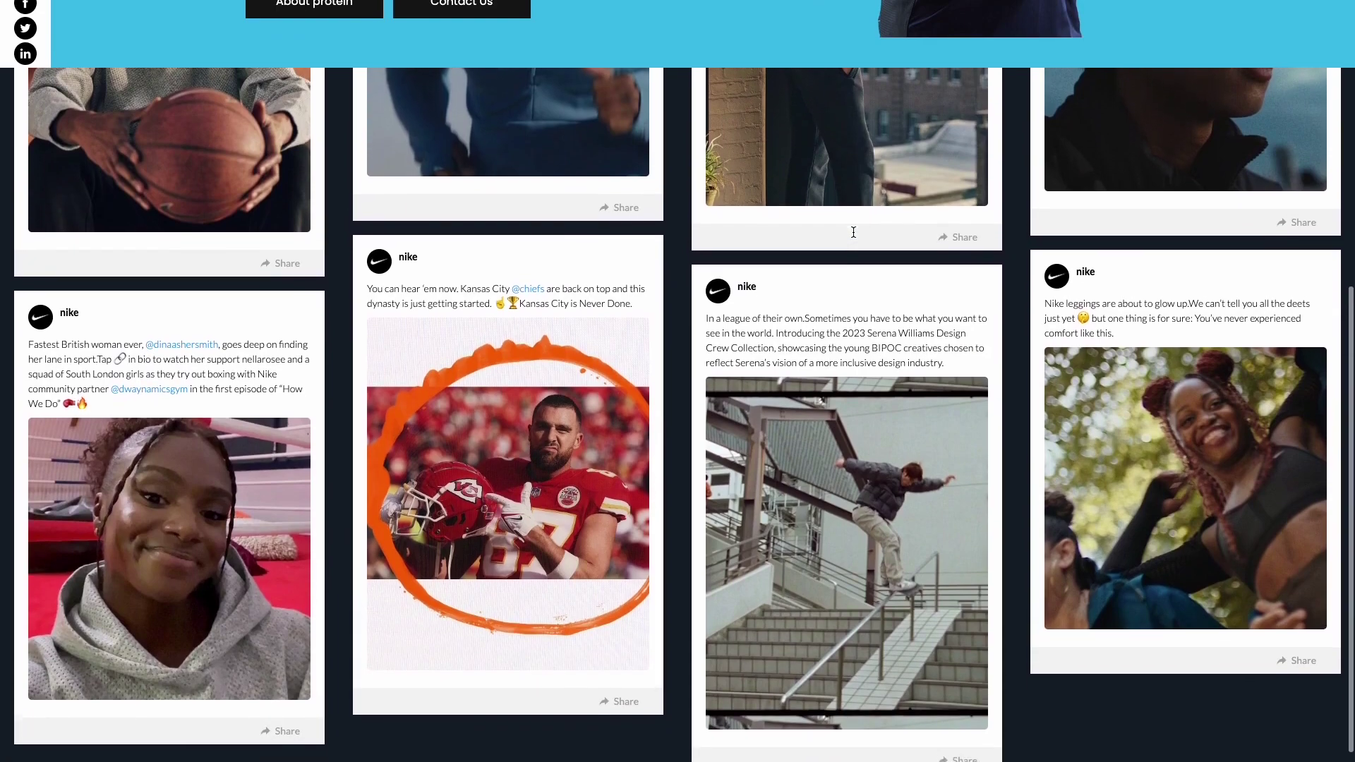